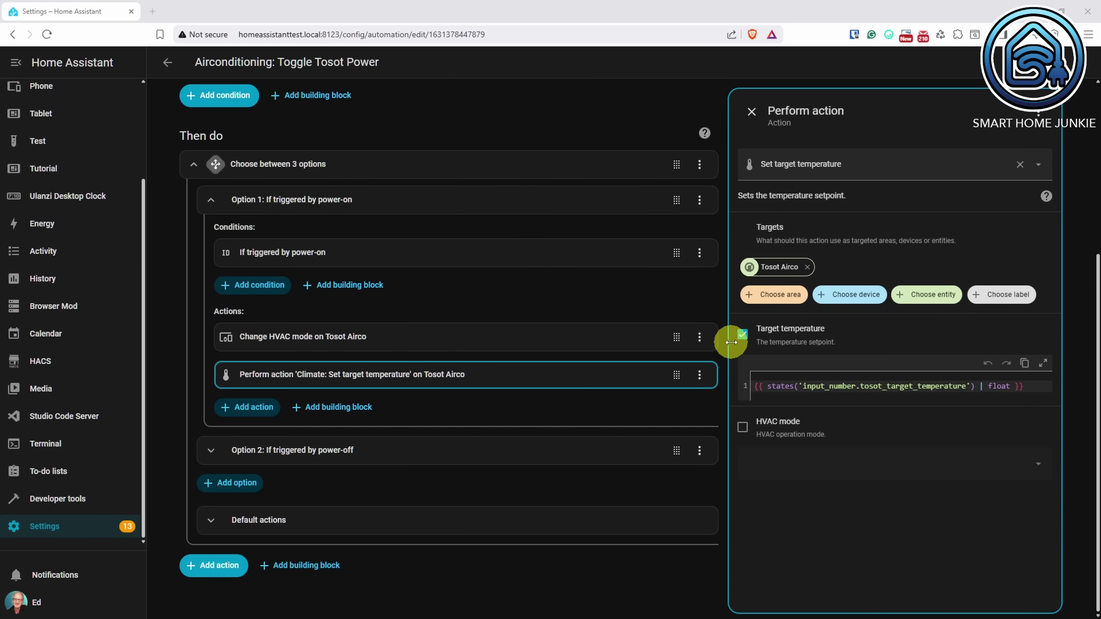
# Widen the details pane, then copy the 'Action to Copy' delay and paste it after the set-temperature action
pyautogui.moveTo(725, 336); pyautogui.dragTo(347, 350)
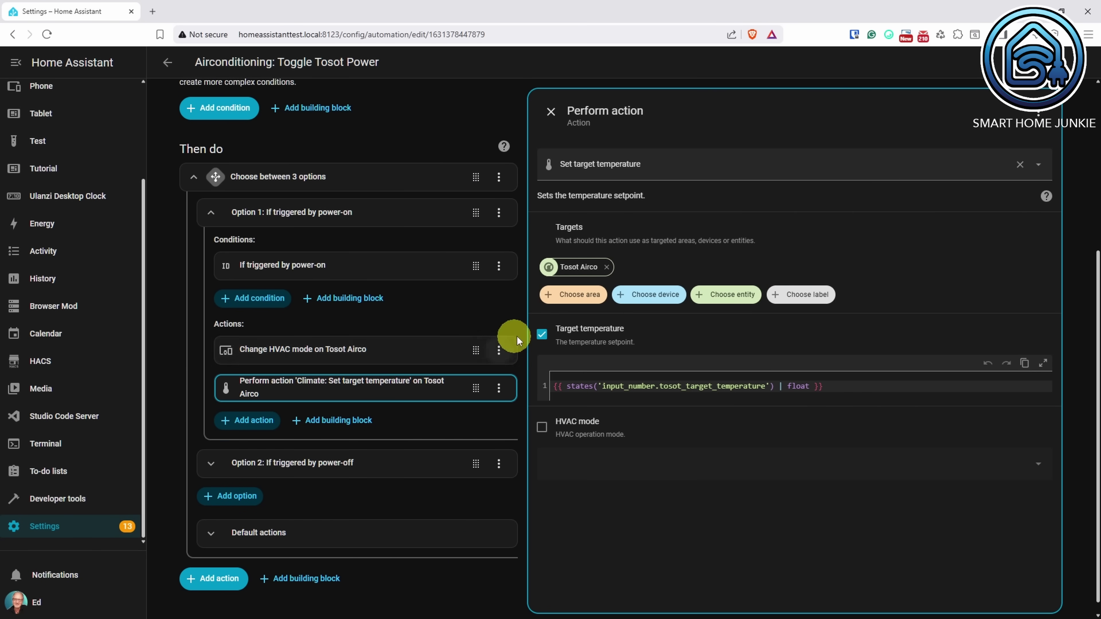
pyautogui.moveTo(527, 331); pyautogui.dragTo(456, 351)
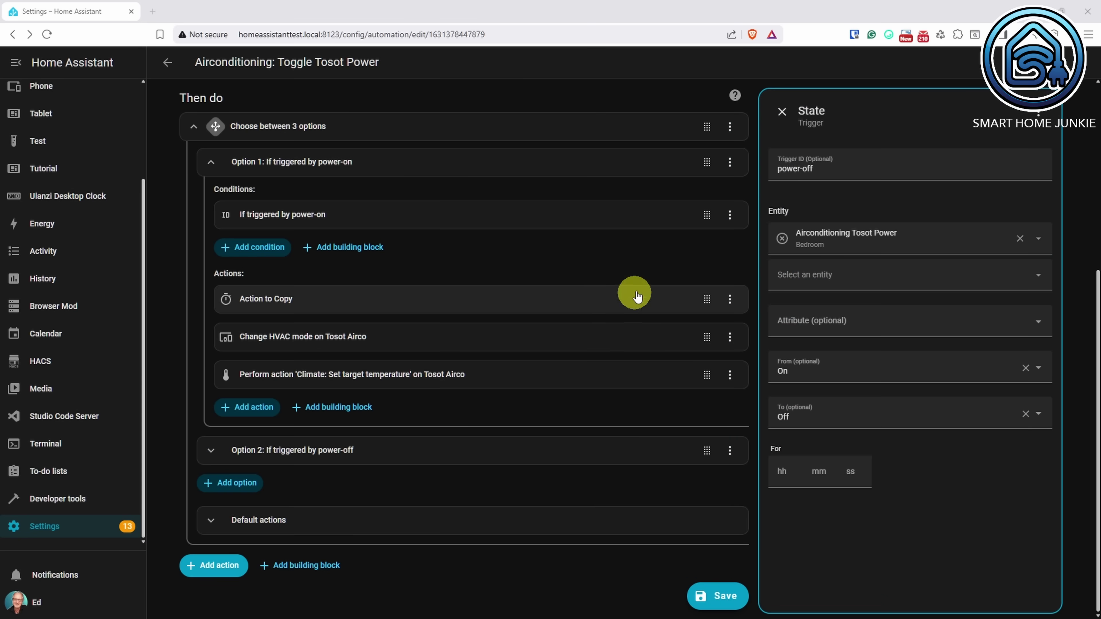
pyautogui.click(621, 311)
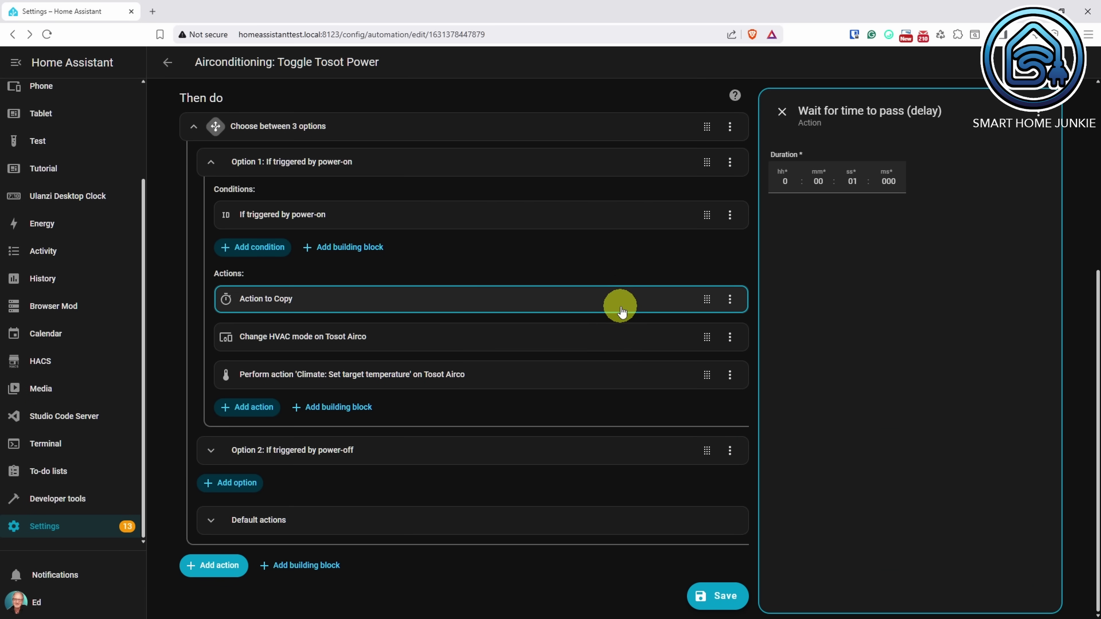
pyautogui.hotkey('ctrl', 'c')
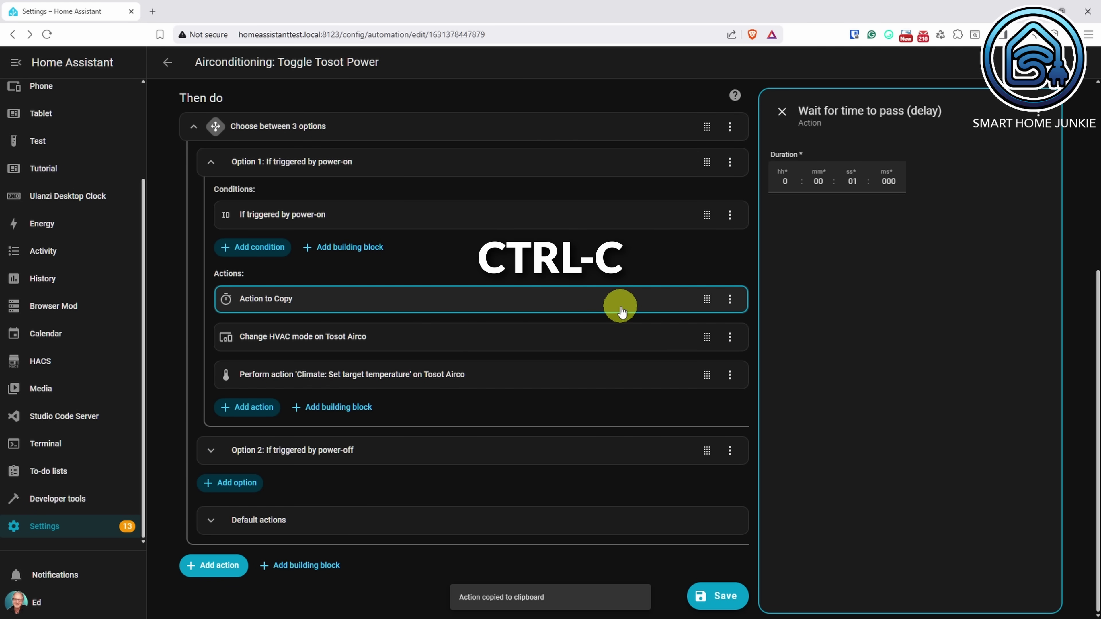
pyautogui.click(598, 380)
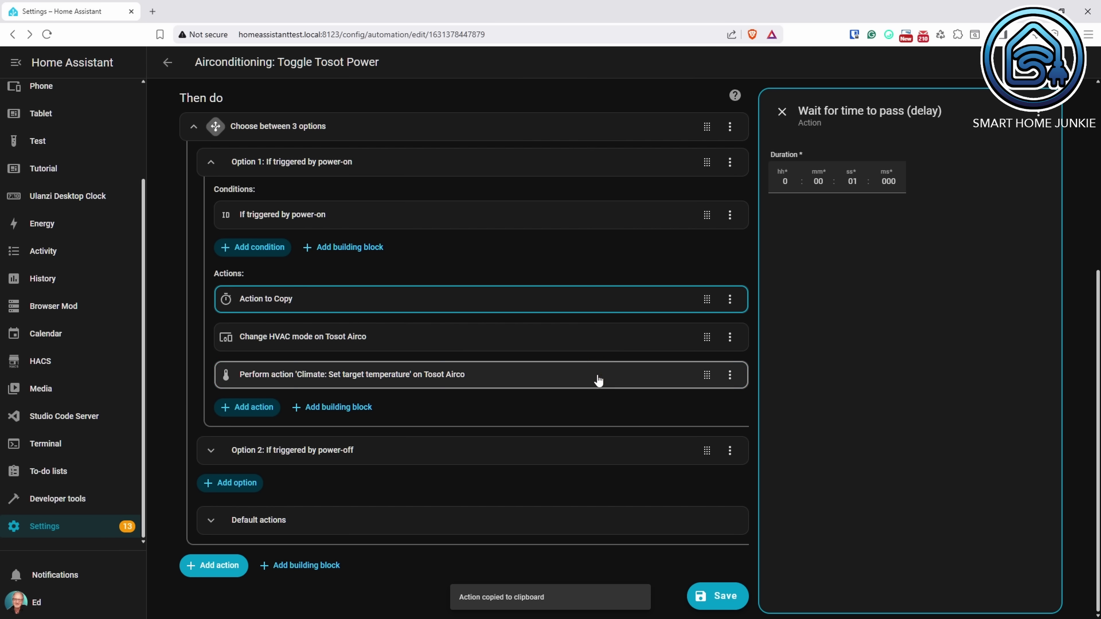
pyautogui.hotkey('ctrl', 'v')
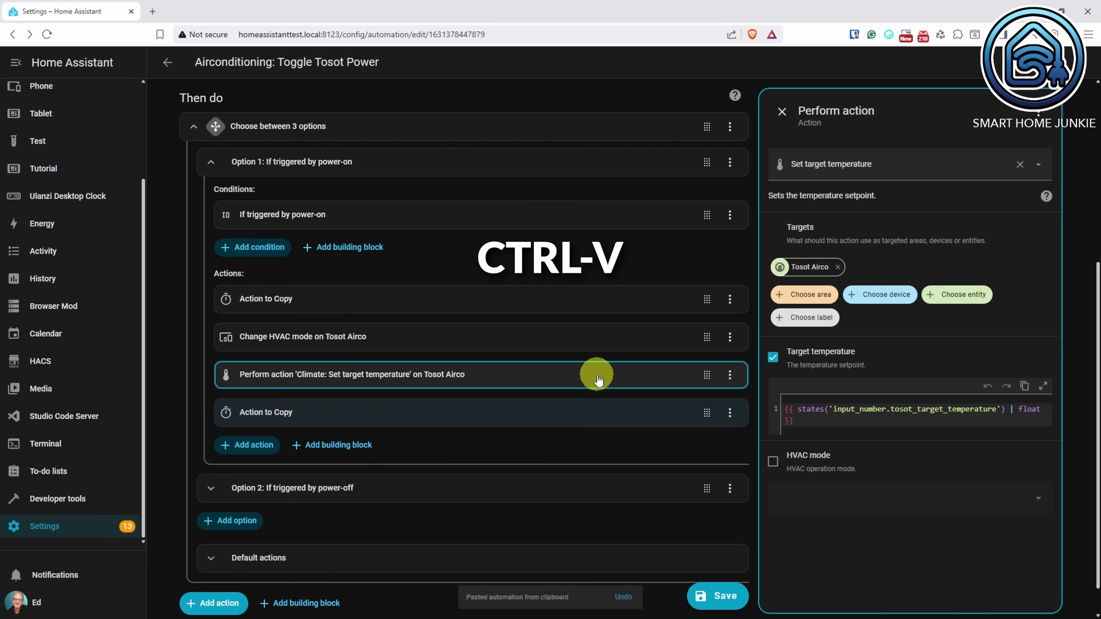
# Delete the pasted duplicate delay action
pyautogui.click(627, 420)
pyautogui.hotkey('ctrl', 'Delete')
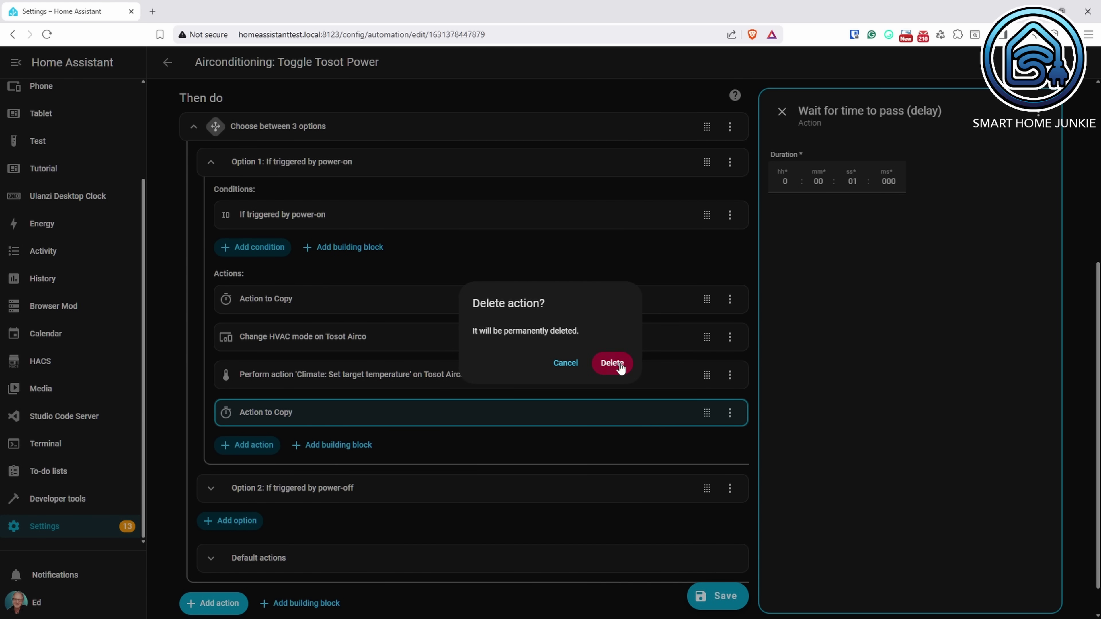
pyautogui.click(613, 364)
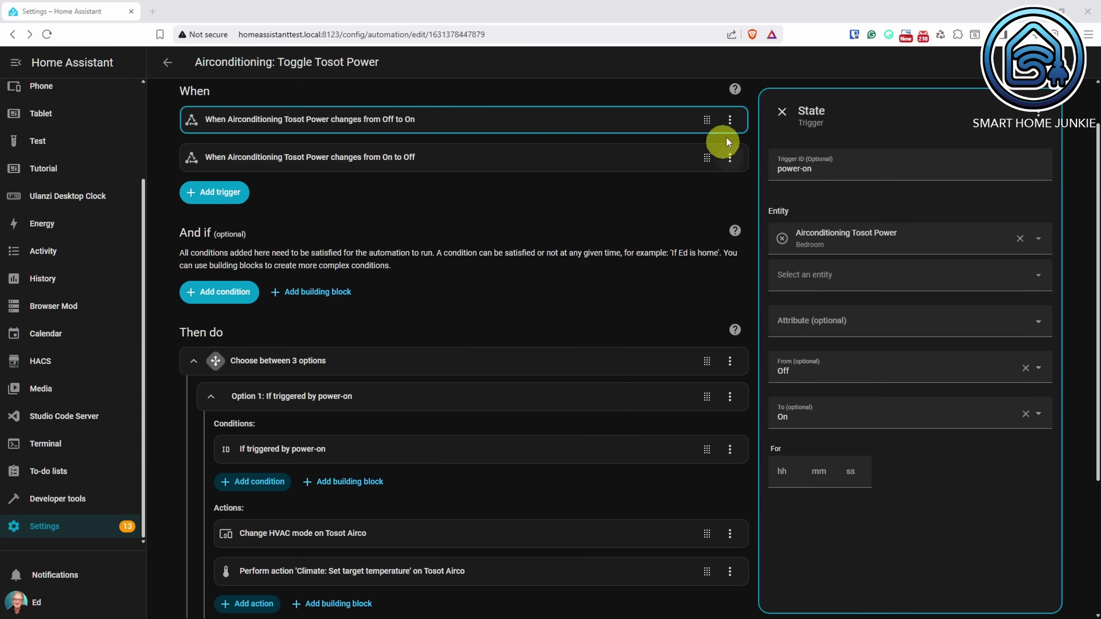
# Show the trigger's three-dot menu with its Copy and Cut options, then close it
pyautogui.click(730, 121)
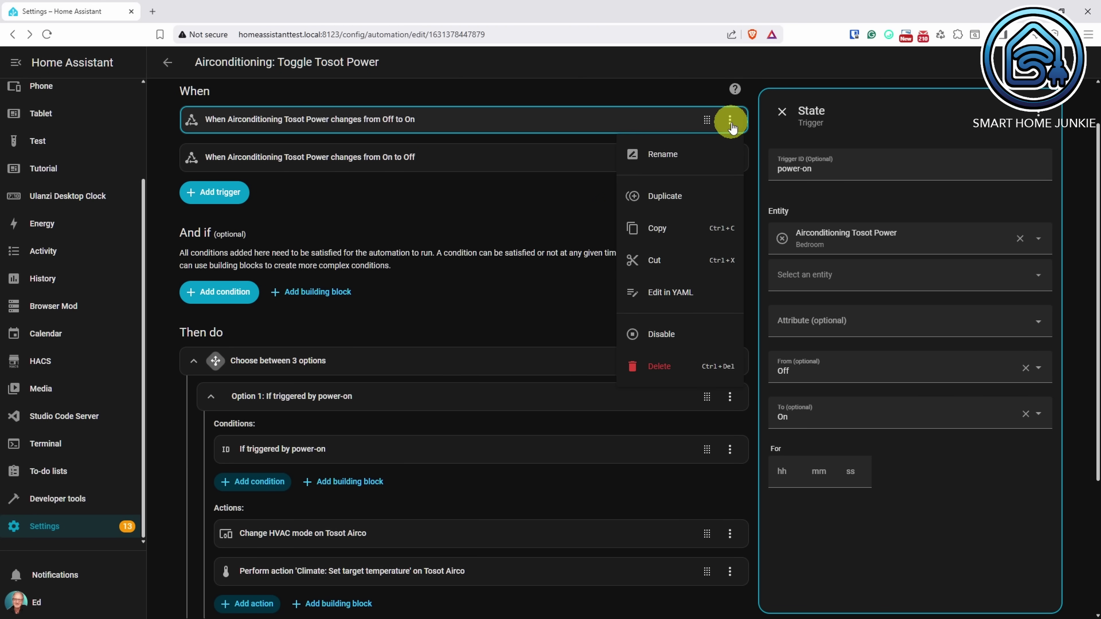
pyautogui.click(873, 119)
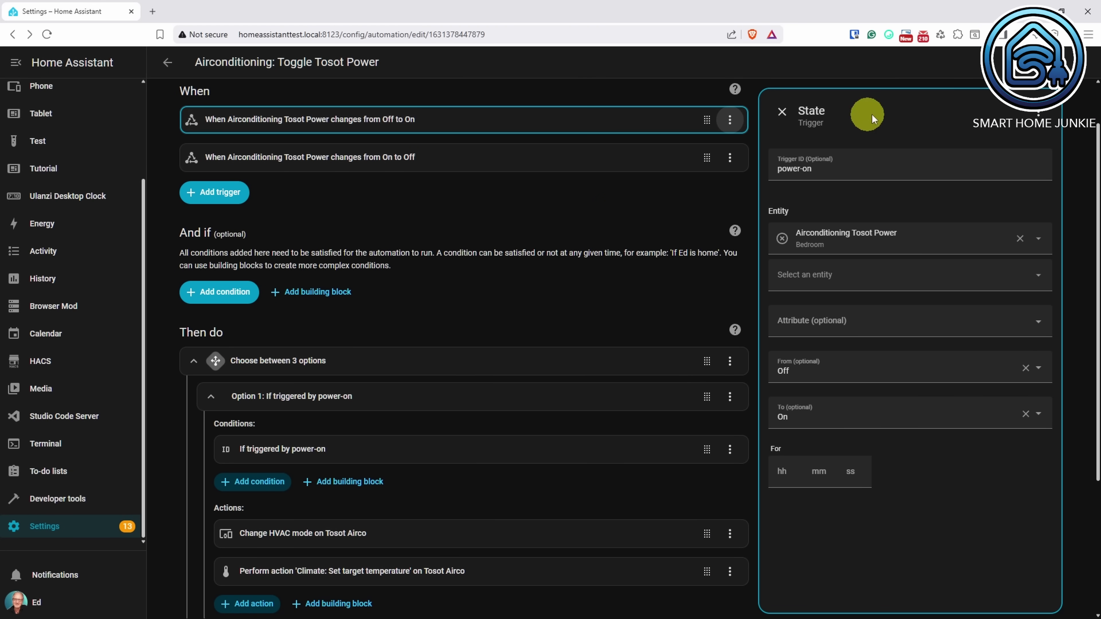
pyautogui.click(1037, 117)
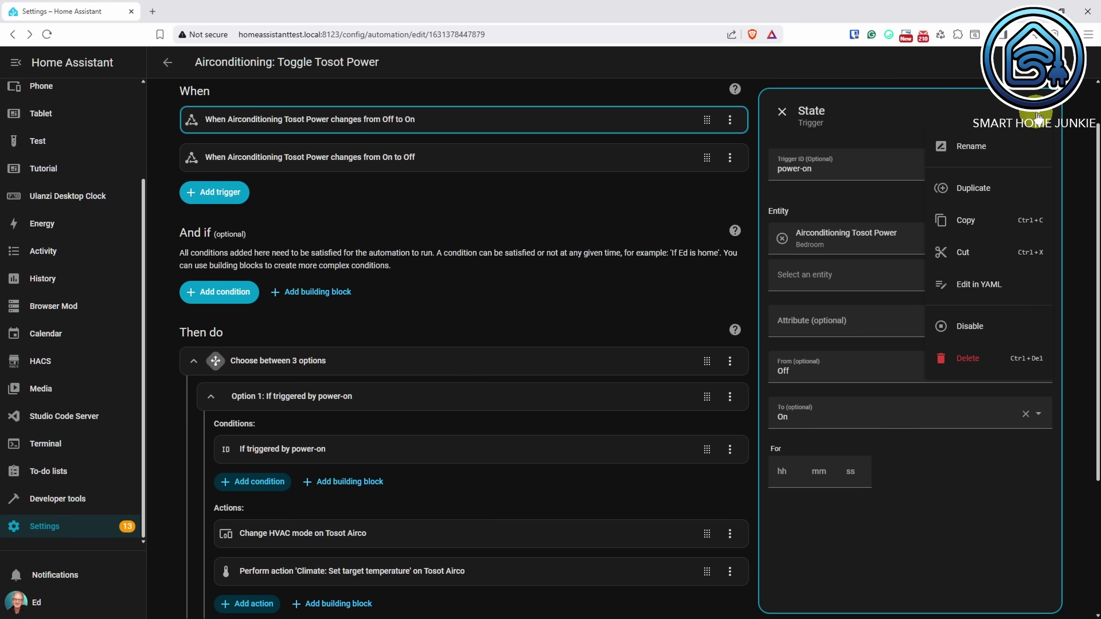
pyautogui.click(1037, 117)
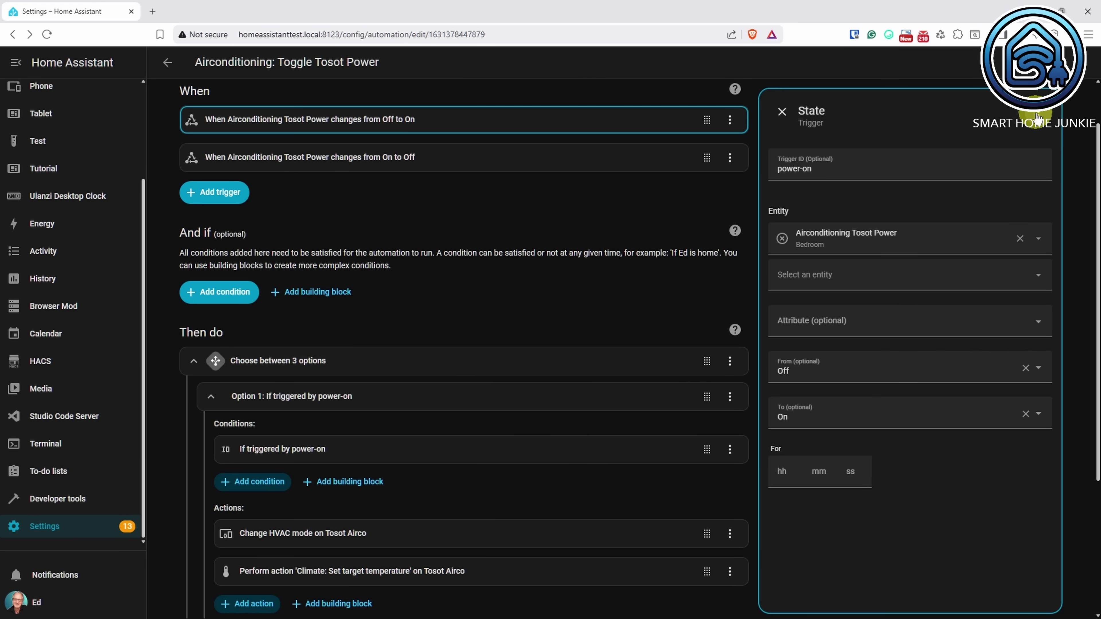
pyautogui.click(731, 121)
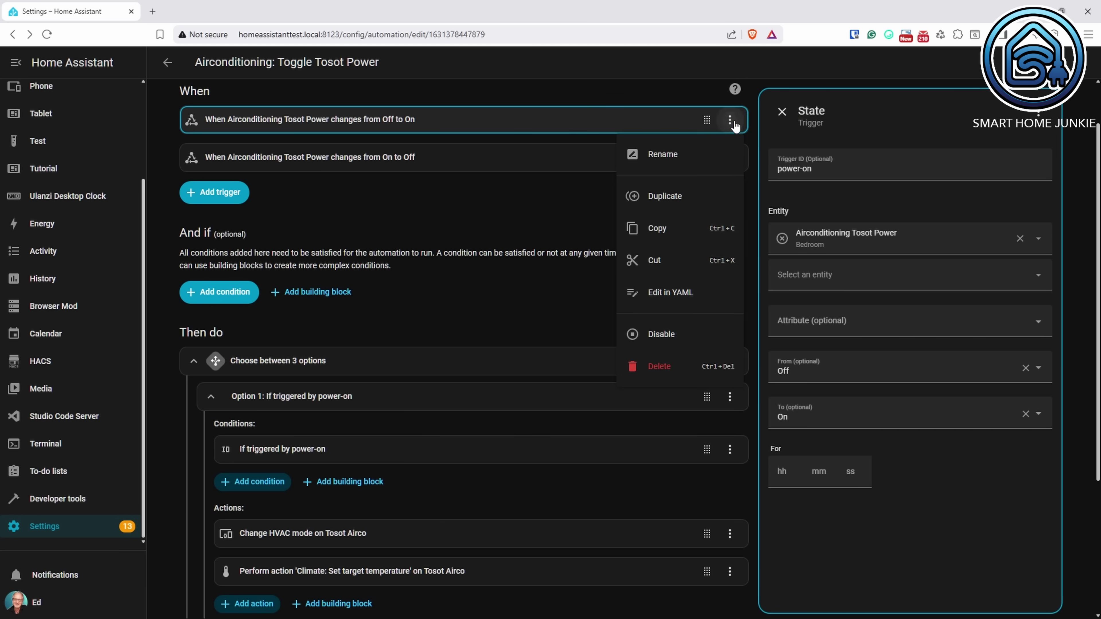
pyautogui.click(735, 125)
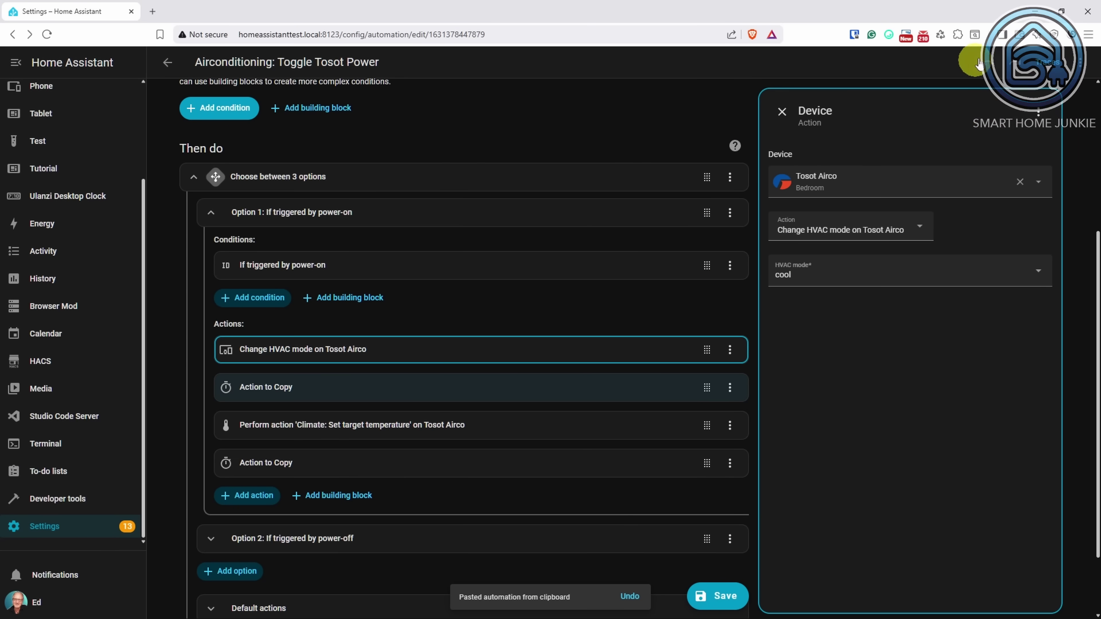
# Undo the pasted delay, redo it, then undo it again
pyautogui.click(987, 65)
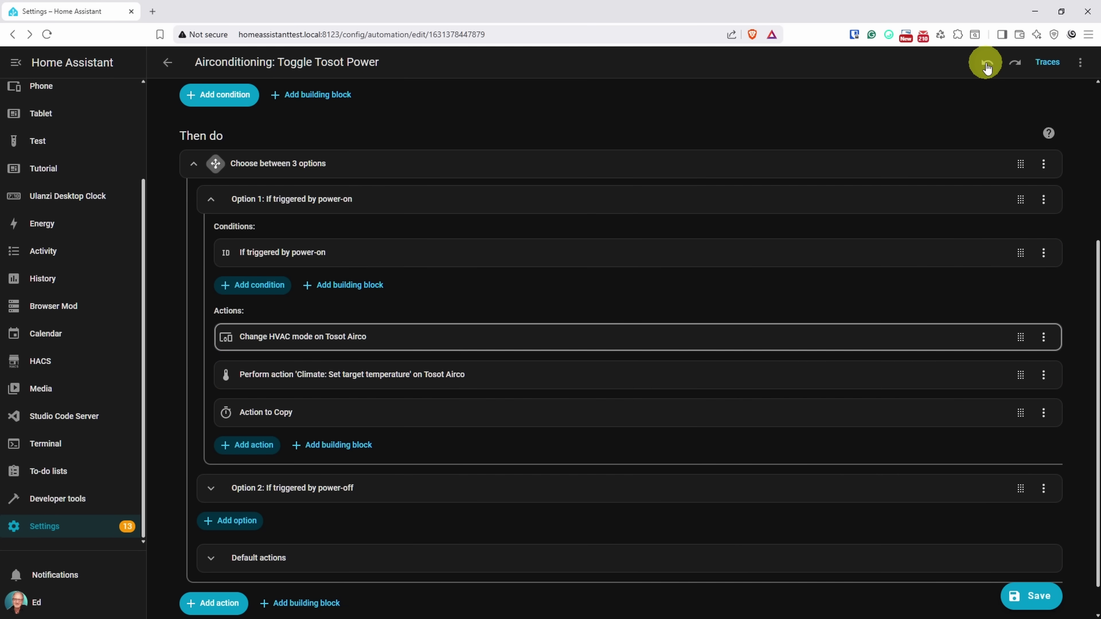
pyautogui.click(1016, 64)
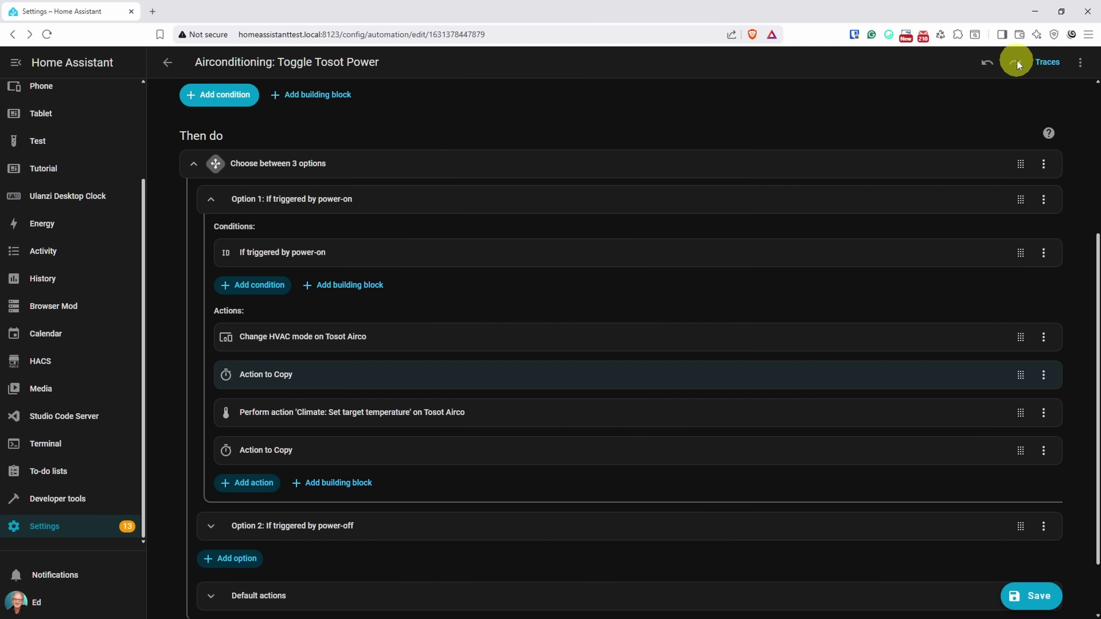
pyautogui.click(987, 65)
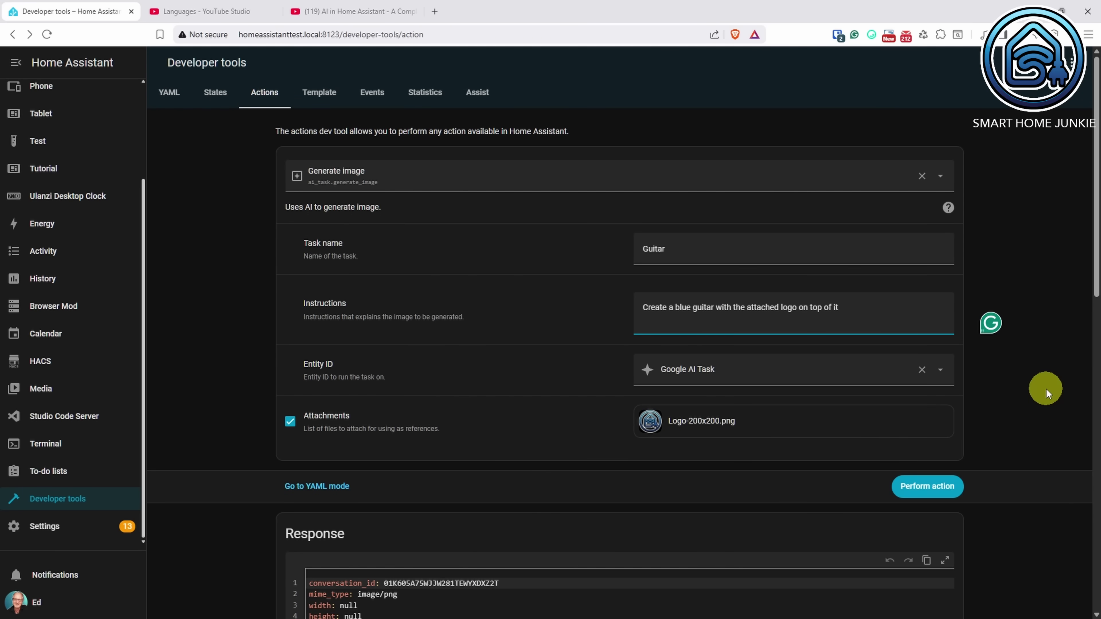
# Run the 'Guitar' image generation action and scroll down to the generated image
pyautogui.click(936, 485)
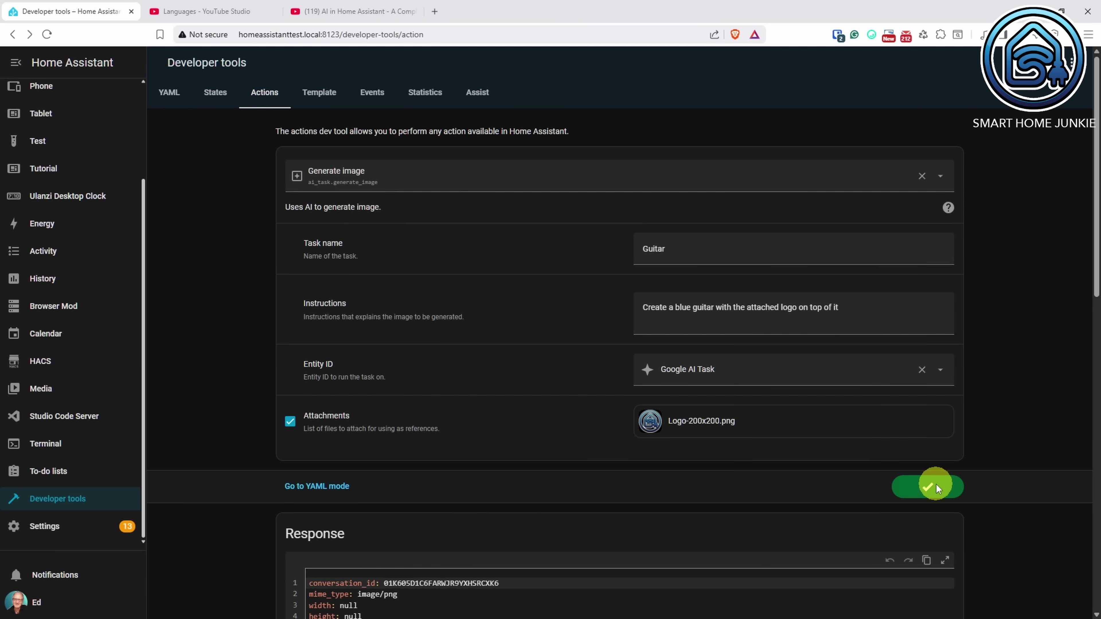
pyautogui.scroll(-10, 936, 485)
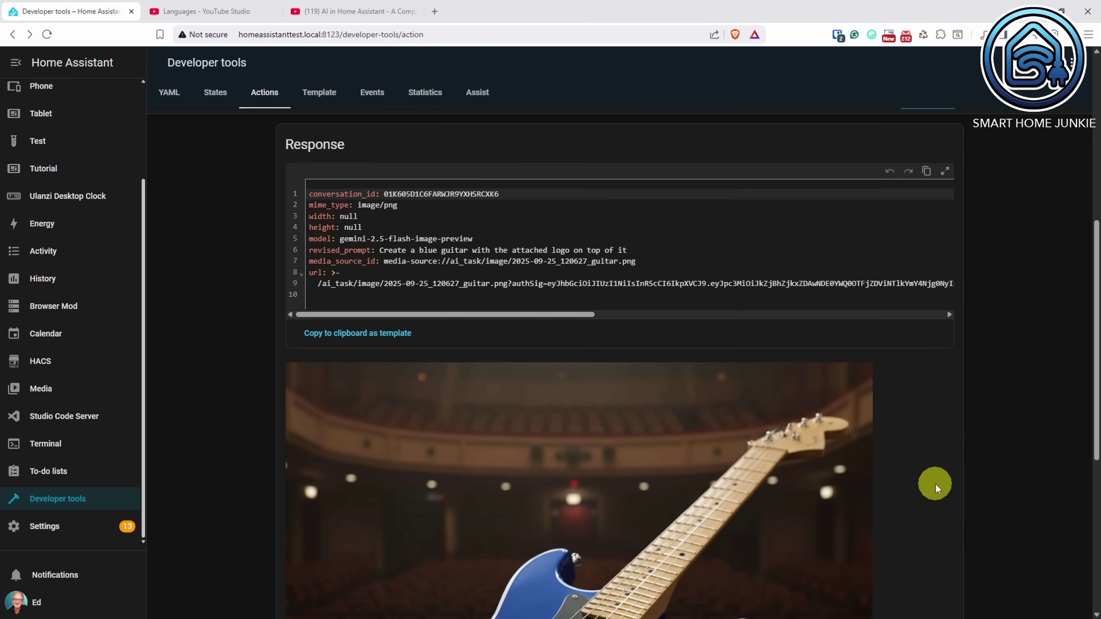
pyautogui.scroll(-1, 935, 485)
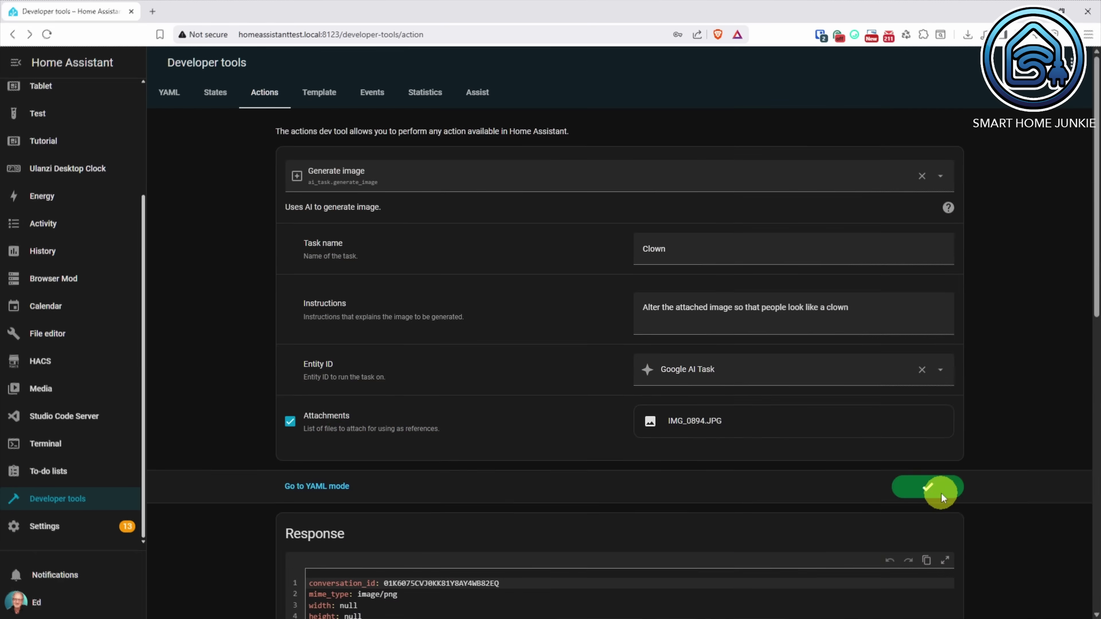
pyautogui.scroll(-10, 941, 494)
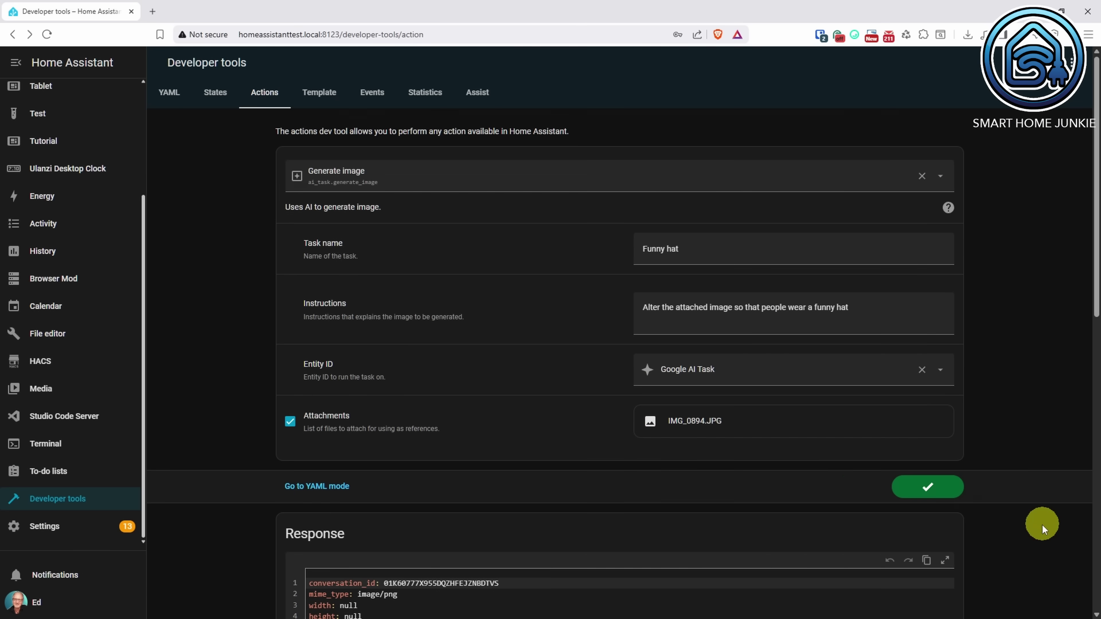
pyautogui.scroll(-15, 1043, 525)
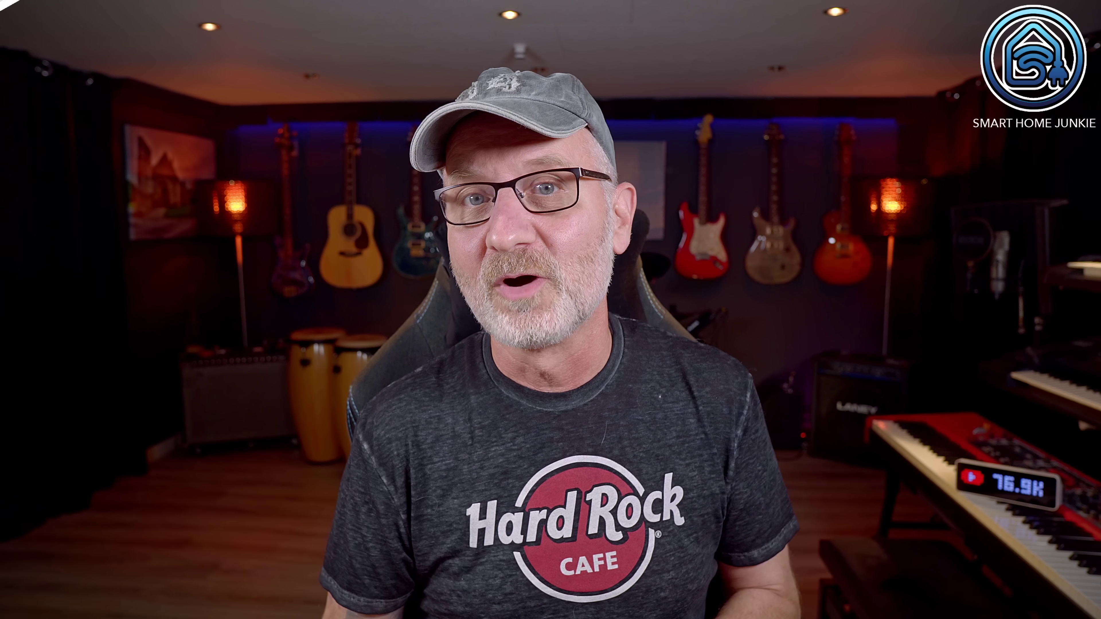
# Open the Clock card's configuration from the dashboard editor
pyautogui.click(285, 508)
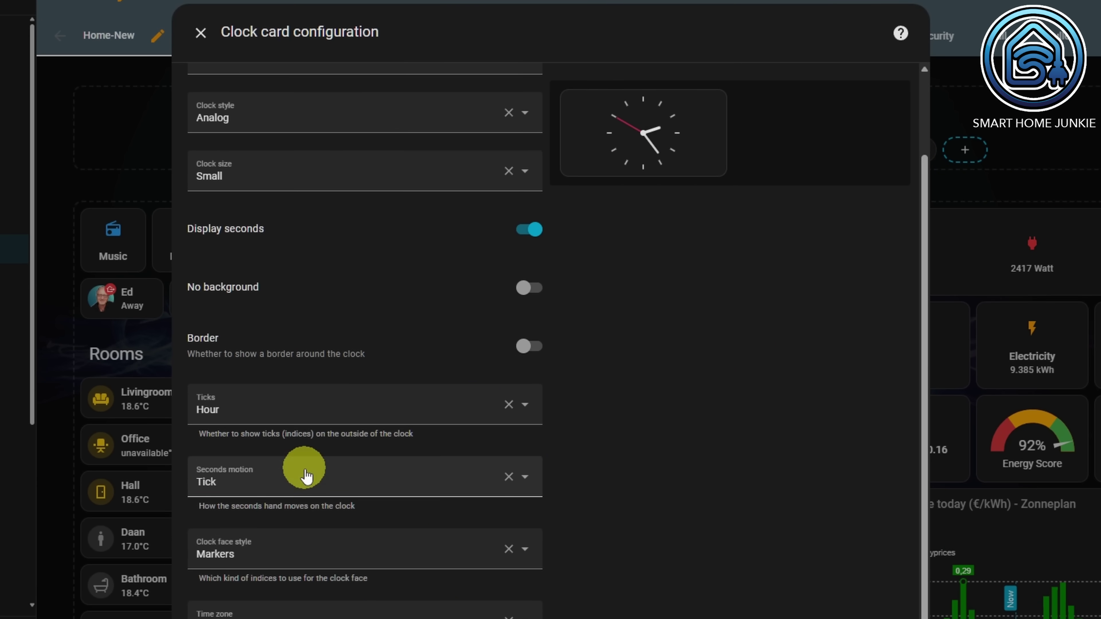
# Set seconds motion to Continuous, then try a Numbers face with Quarter ticks
pyautogui.click(358, 445)
pyautogui.click(242, 519)
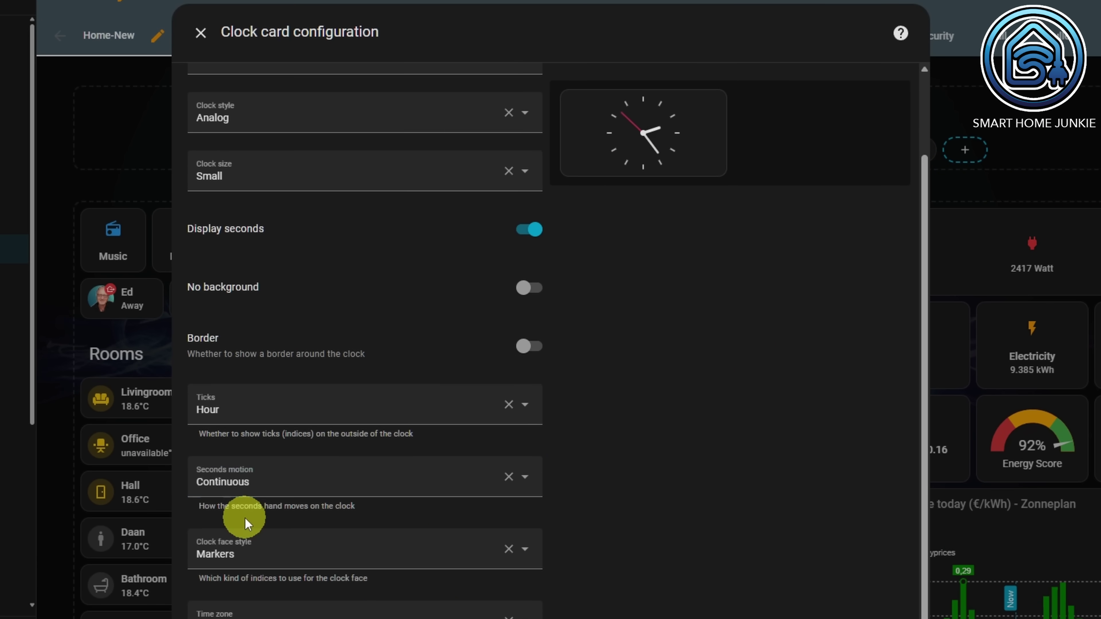
pyautogui.click(304, 557)
pyautogui.click(239, 476)
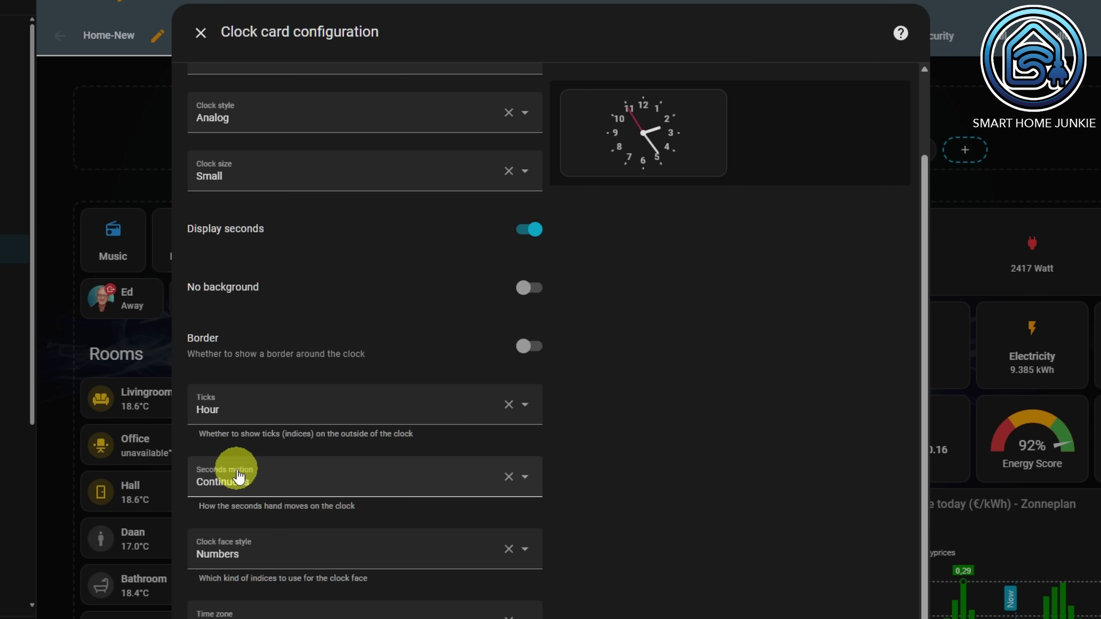
pyautogui.click(265, 412)
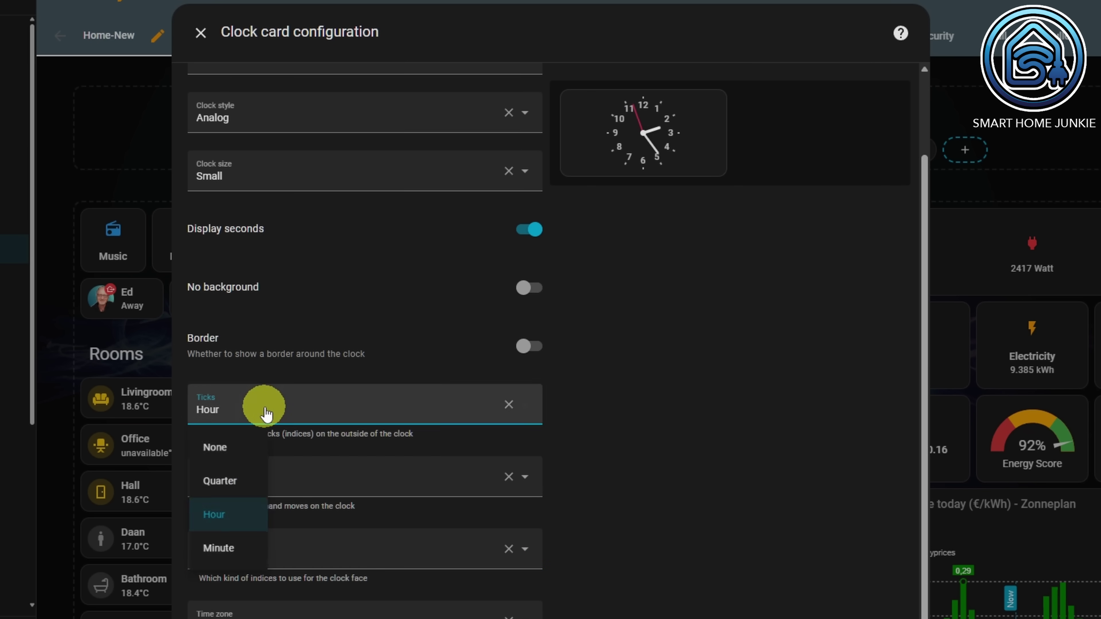
pyautogui.click(240, 492)
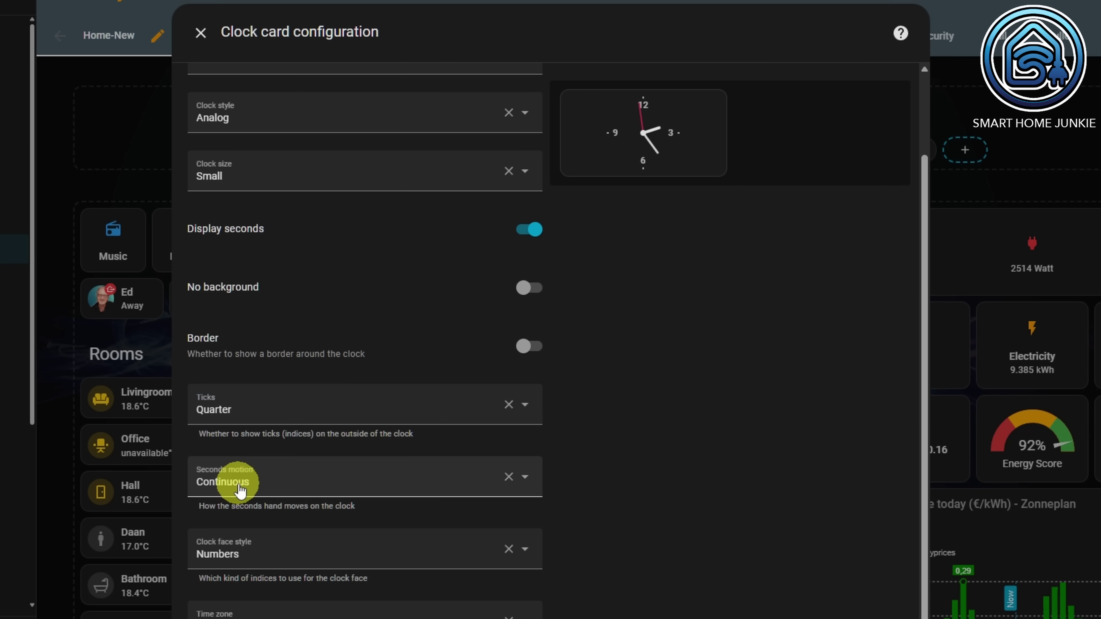
# Switch the clock face to Roman numerals and the ticks back to Hour
pyautogui.click(291, 556)
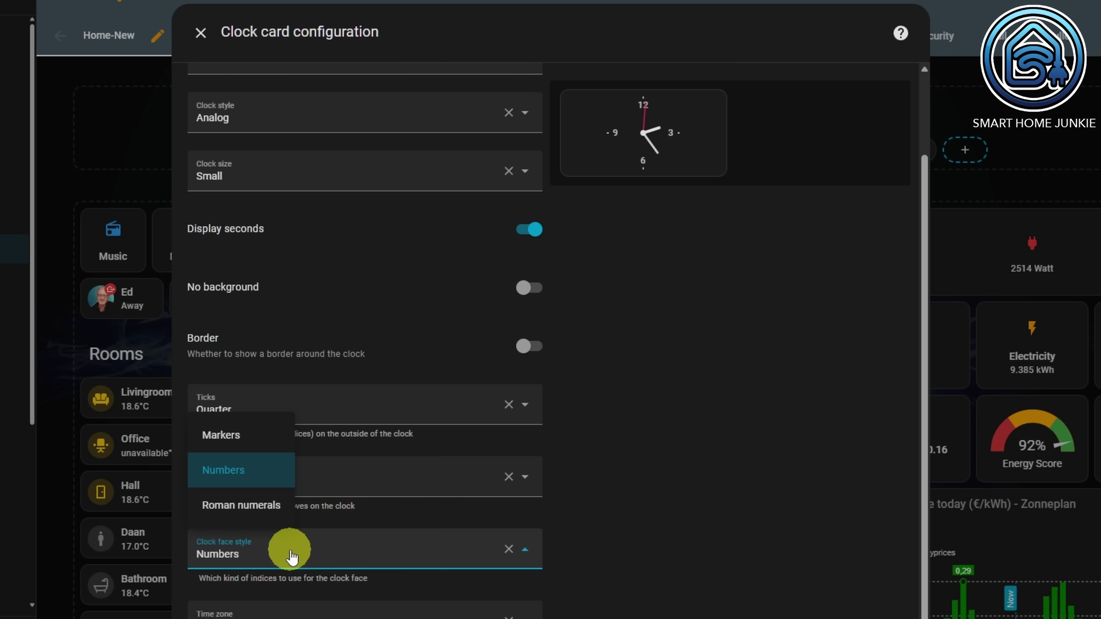
pyautogui.click(260, 507)
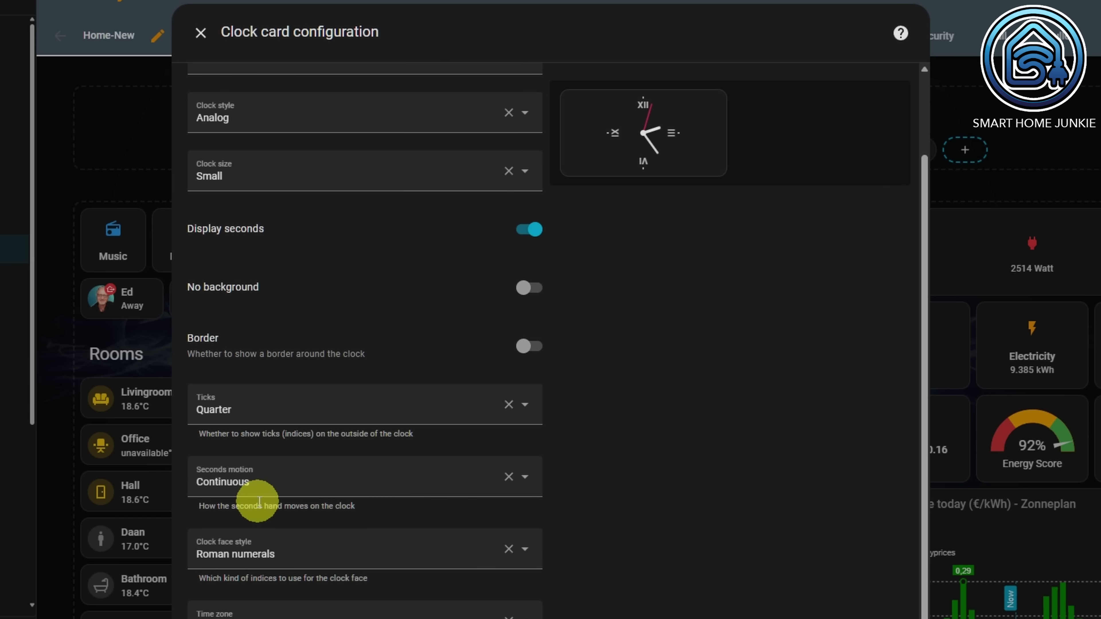
pyautogui.click(303, 415)
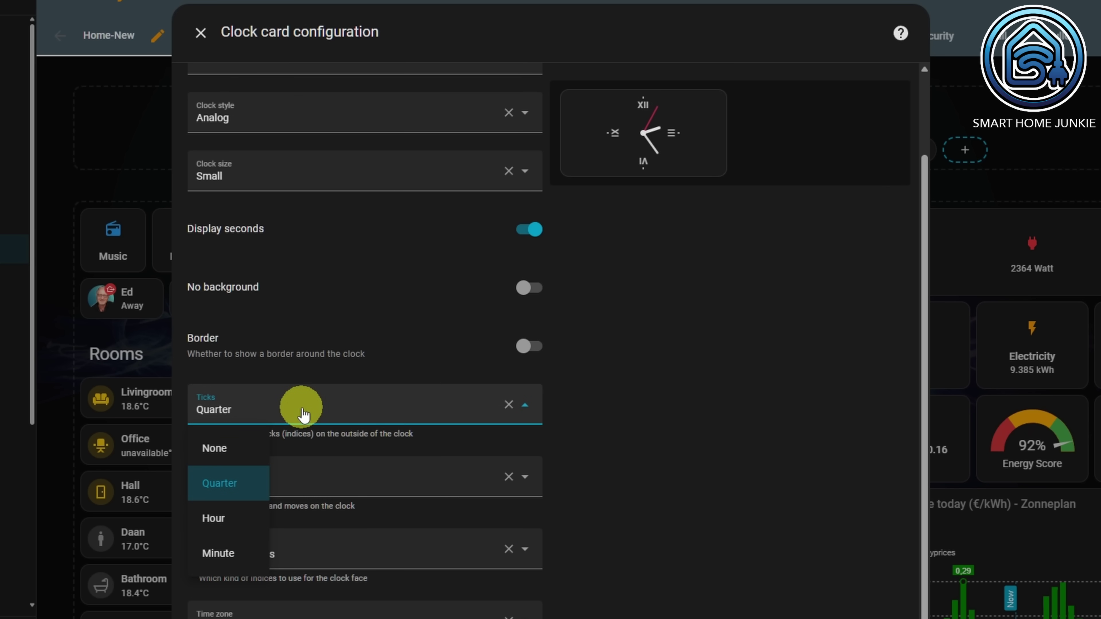
pyautogui.click(233, 521)
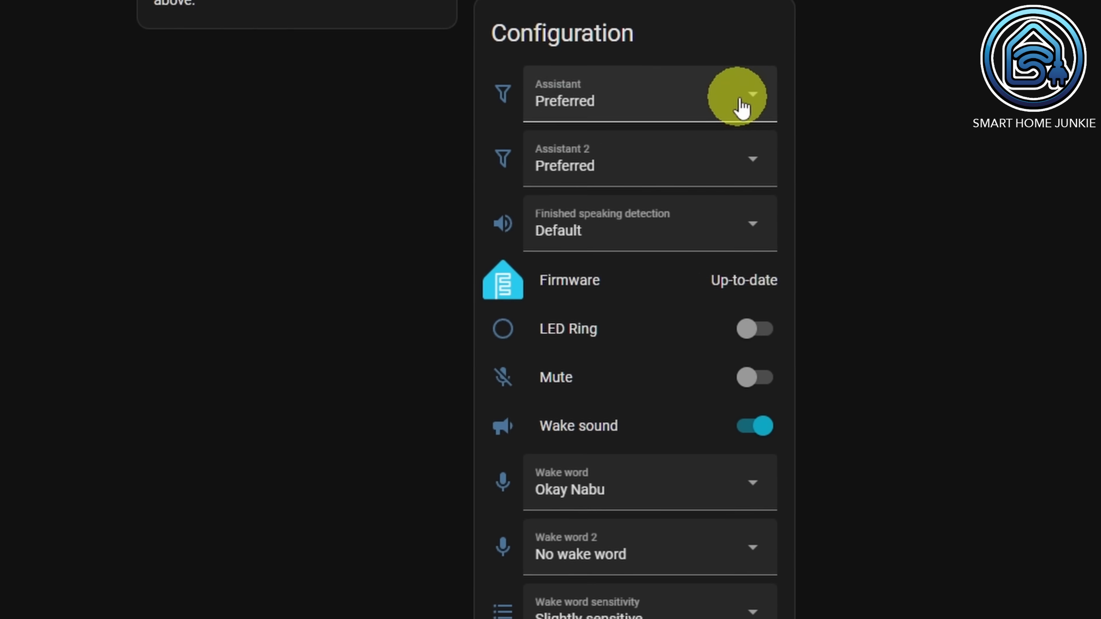
# Set Assistant to Dutch HA, Assistant 2 to English HA, and Wake word 2 to Hey Jarvis
pyautogui.click(744, 98)
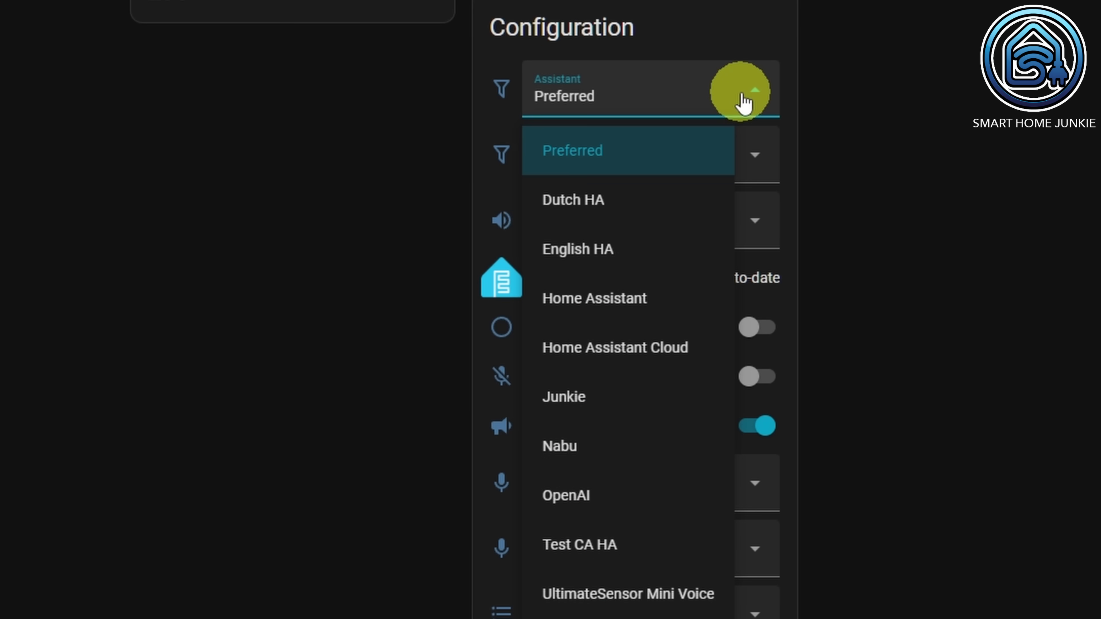
pyautogui.click(604, 201)
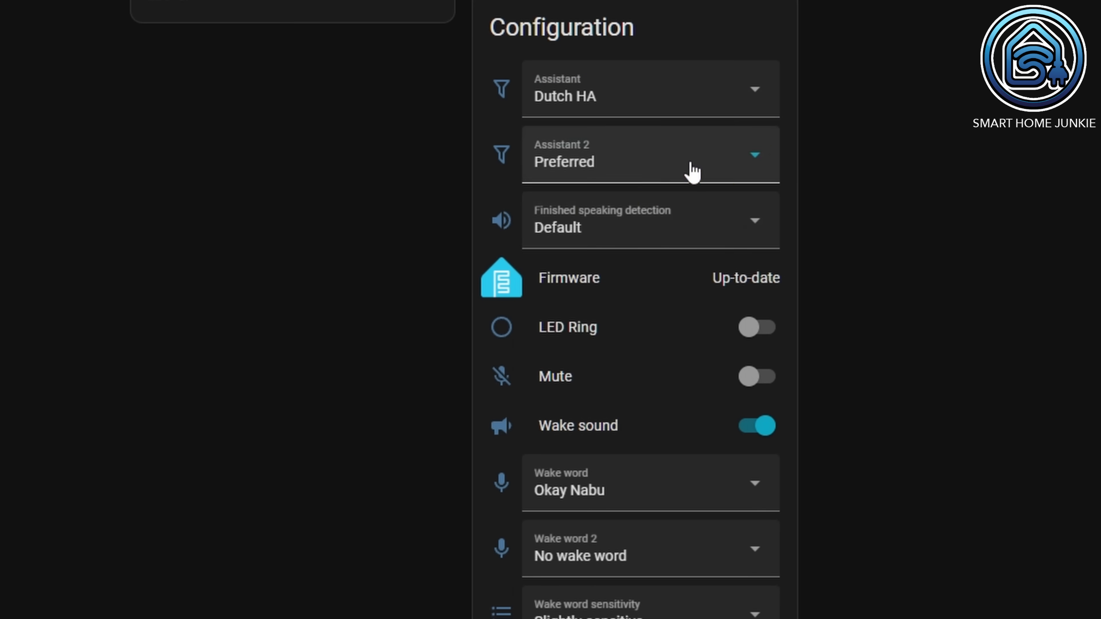
pyautogui.click(691, 166)
pyautogui.click(631, 322)
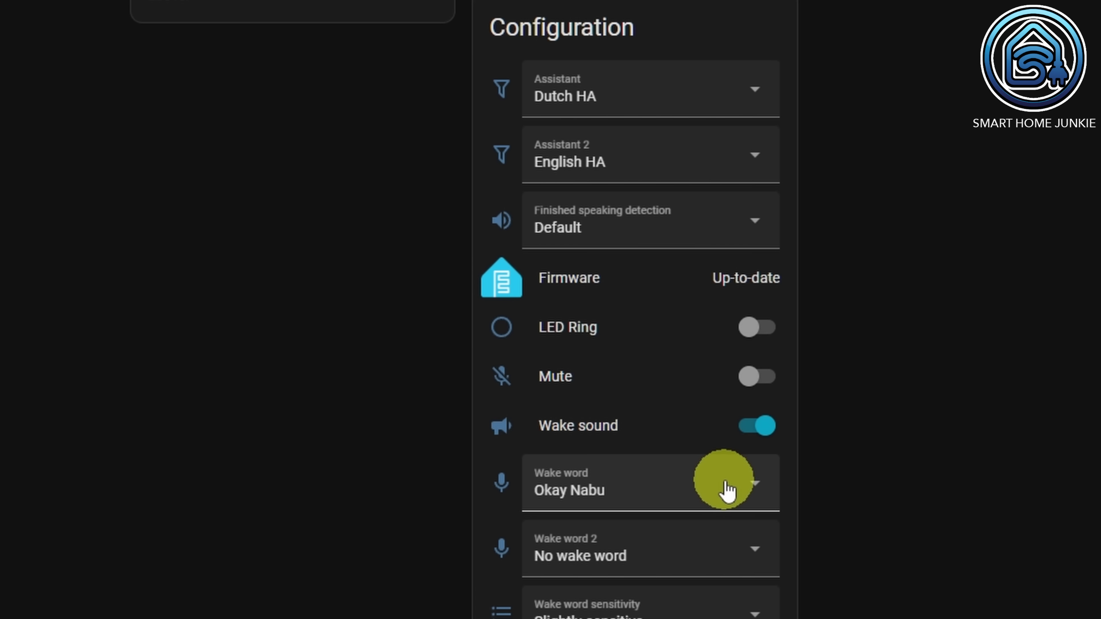
pyautogui.click(714, 556)
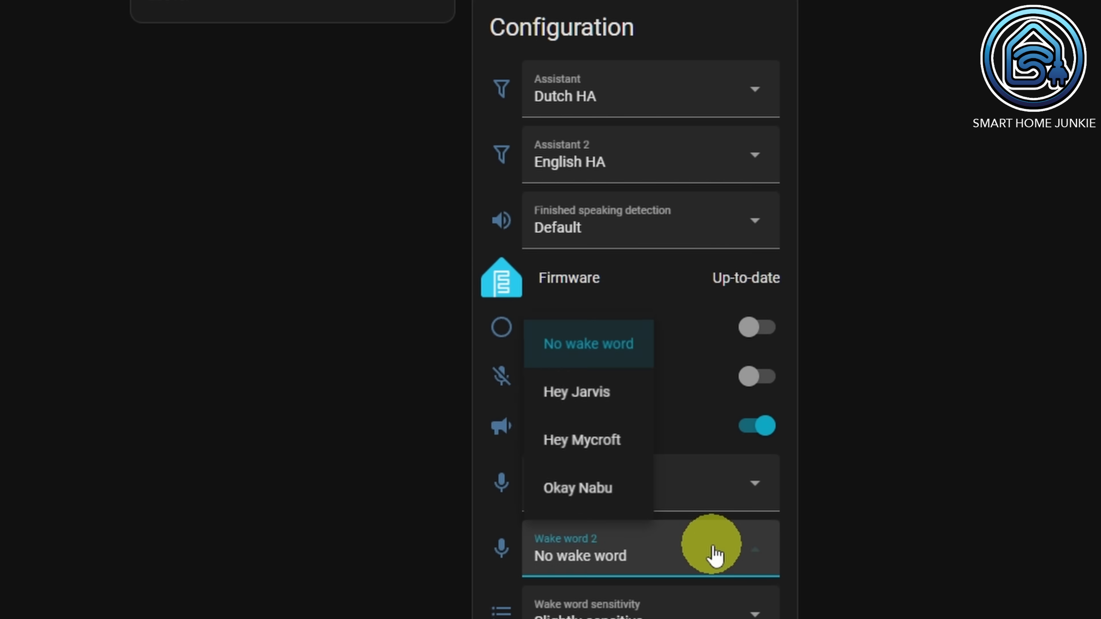
pyautogui.click(597, 395)
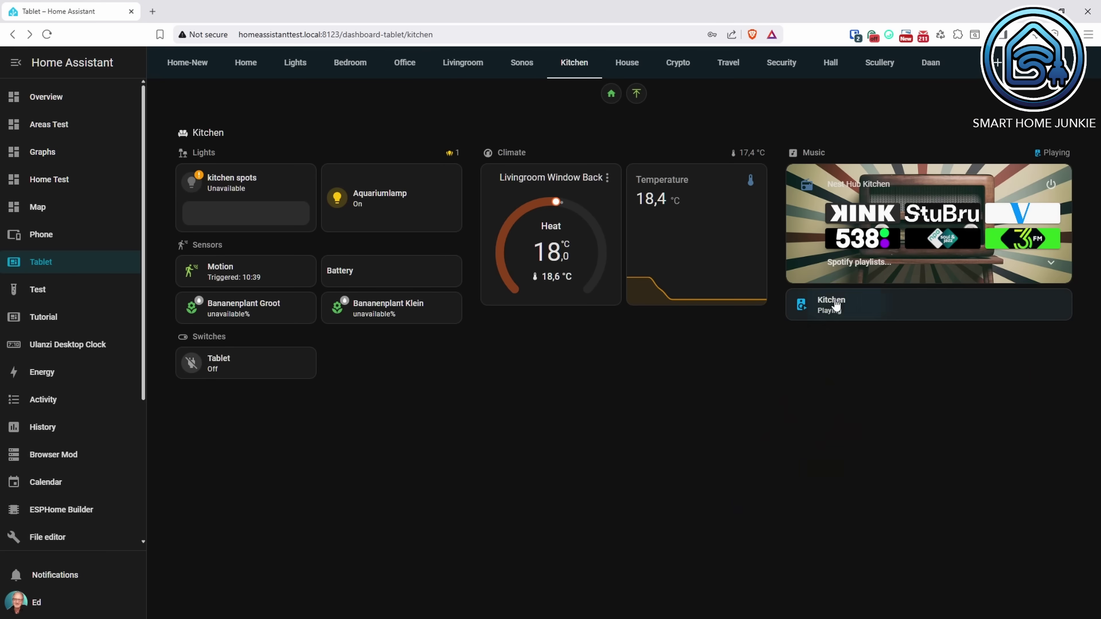
# Open the Kitchen media player's controls
pyautogui.click(833, 300)
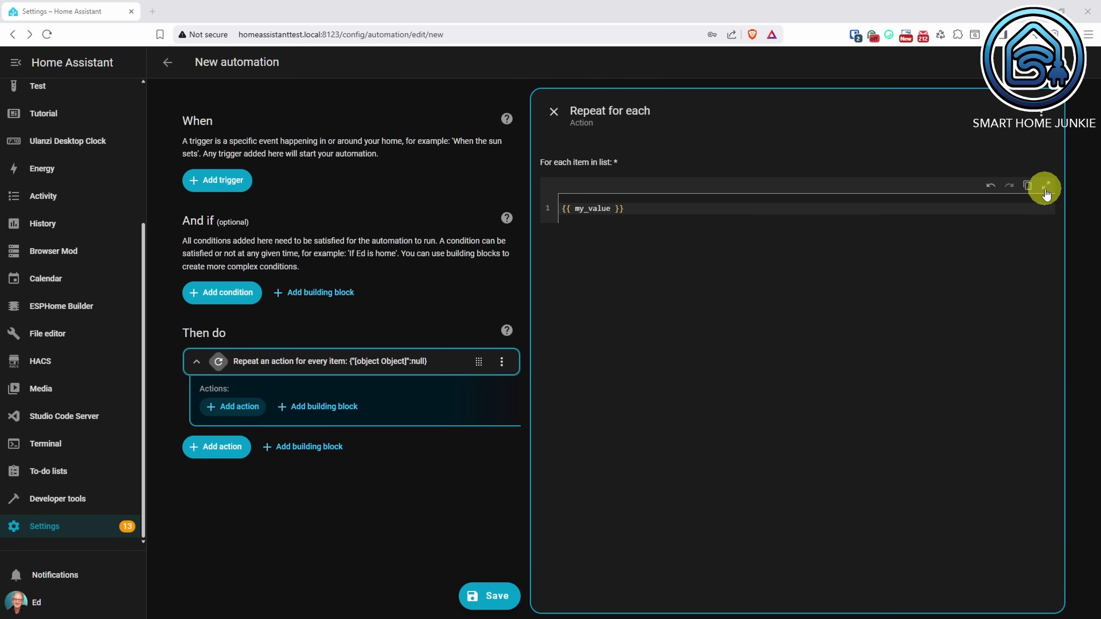
# Toggle the template editor fullscreen on and off, then scroll through the backward-incompatible changes
pyautogui.click(1046, 187)
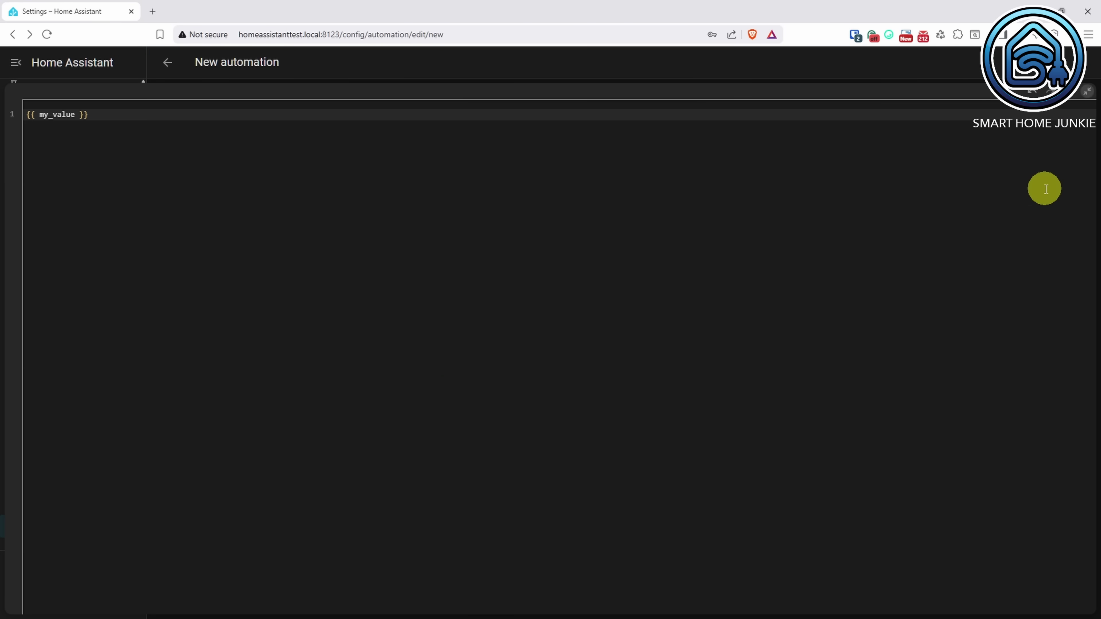
pyautogui.click(1088, 93)
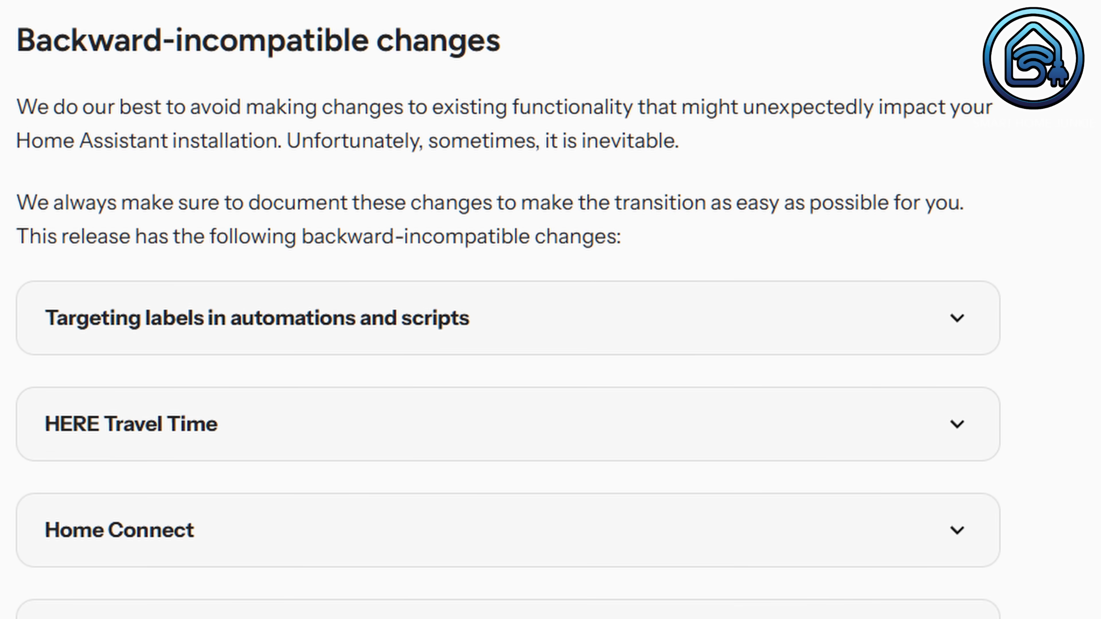
pyautogui.scroll(-6, 508, 309)
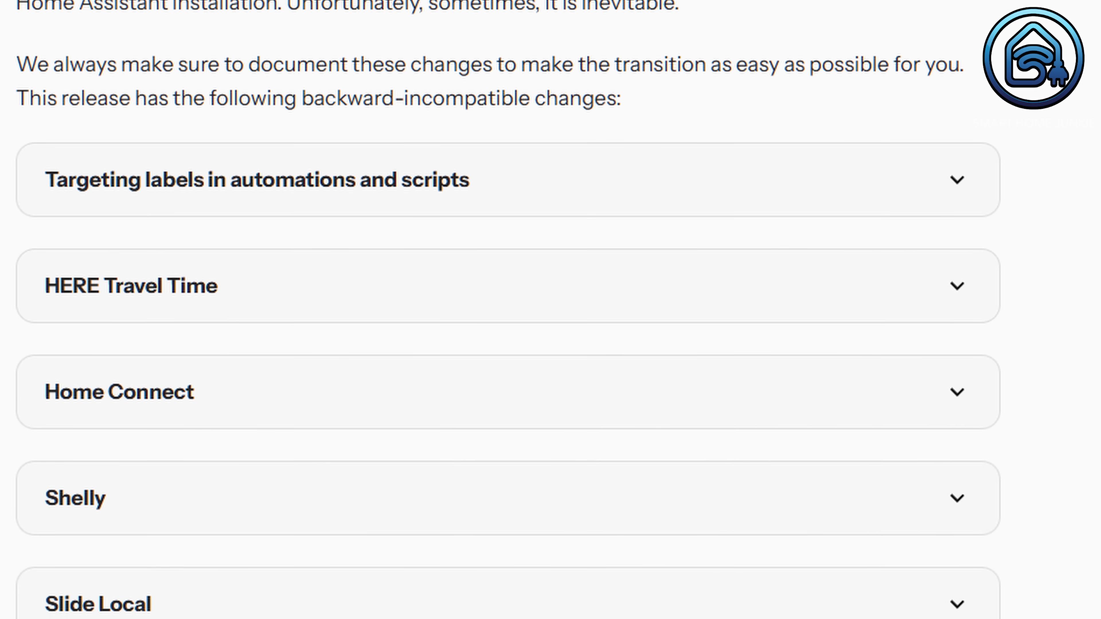
pyautogui.scroll(-5, 508, 310)
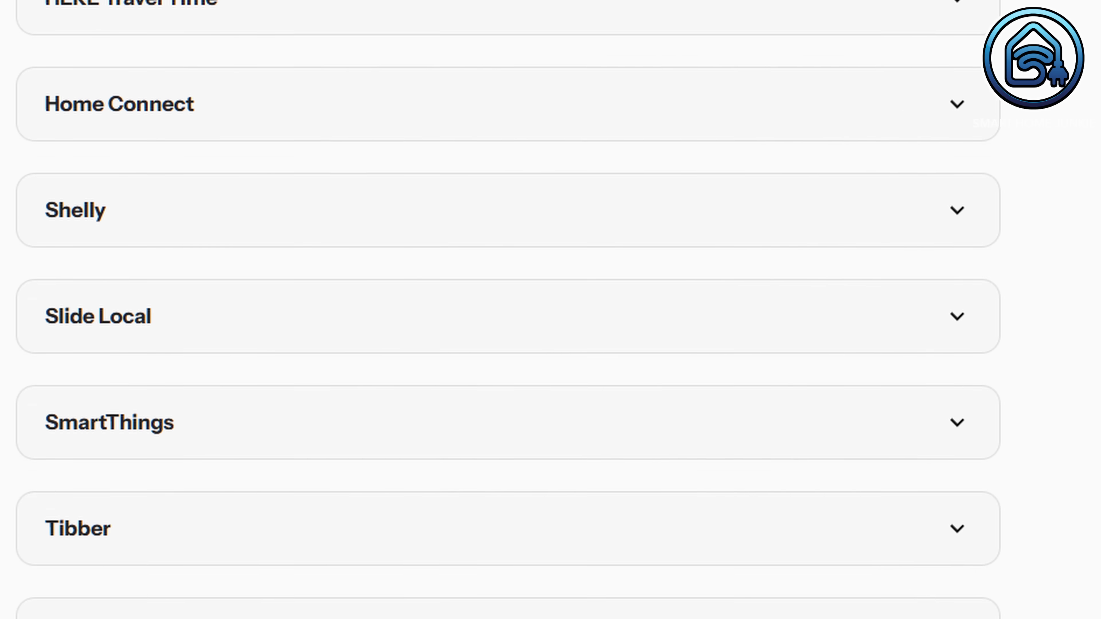